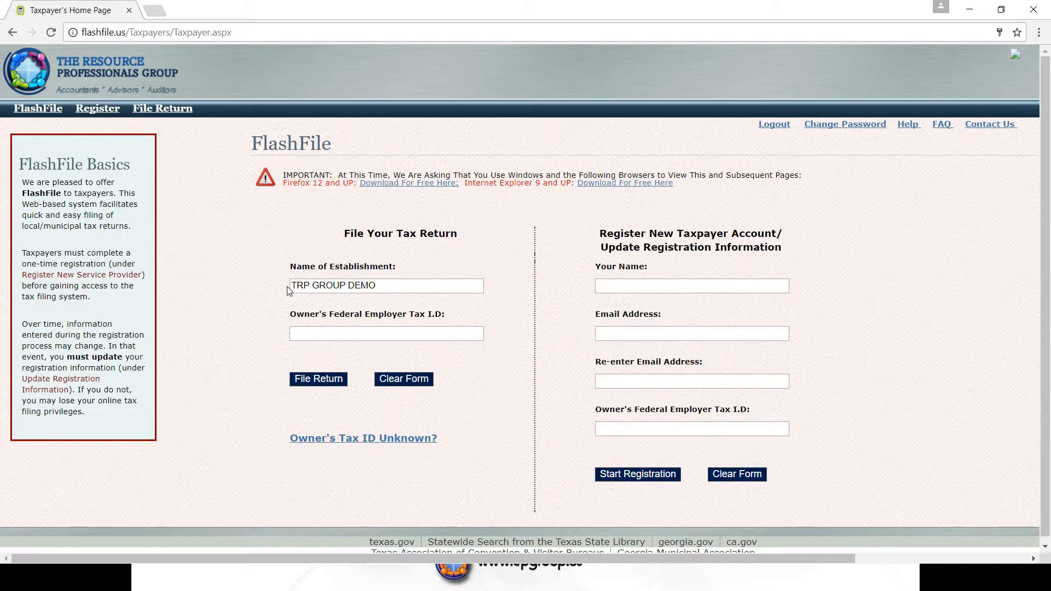
# Enter the owner's federal employer tax ID, start a return, and open the period-end calendar.
pyautogui.click(307, 332)
pyautogui.write('22-7777777')
pyautogui.click(316, 380)
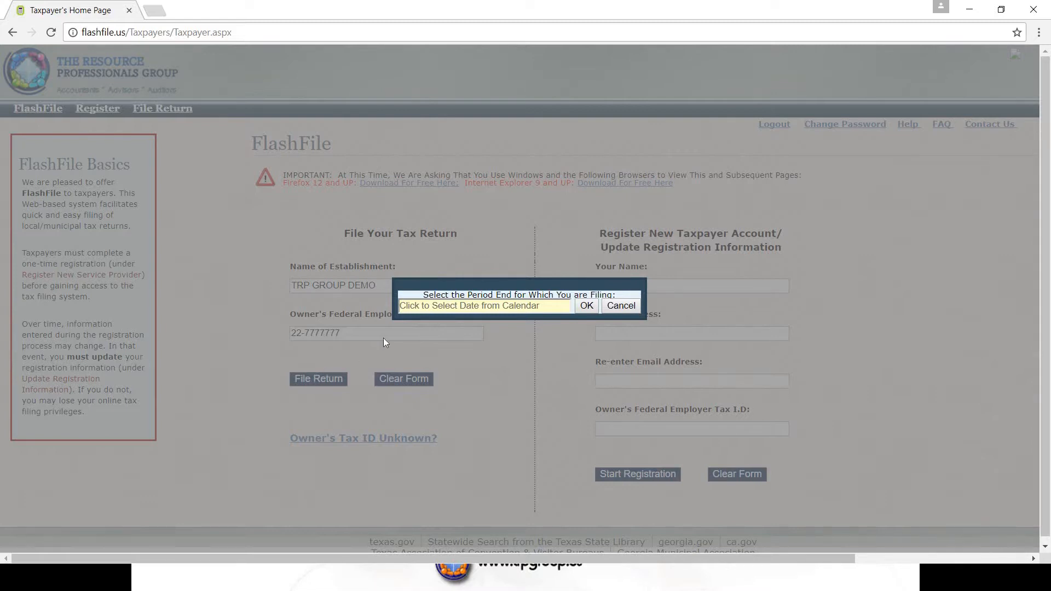
pyautogui.click(439, 308)
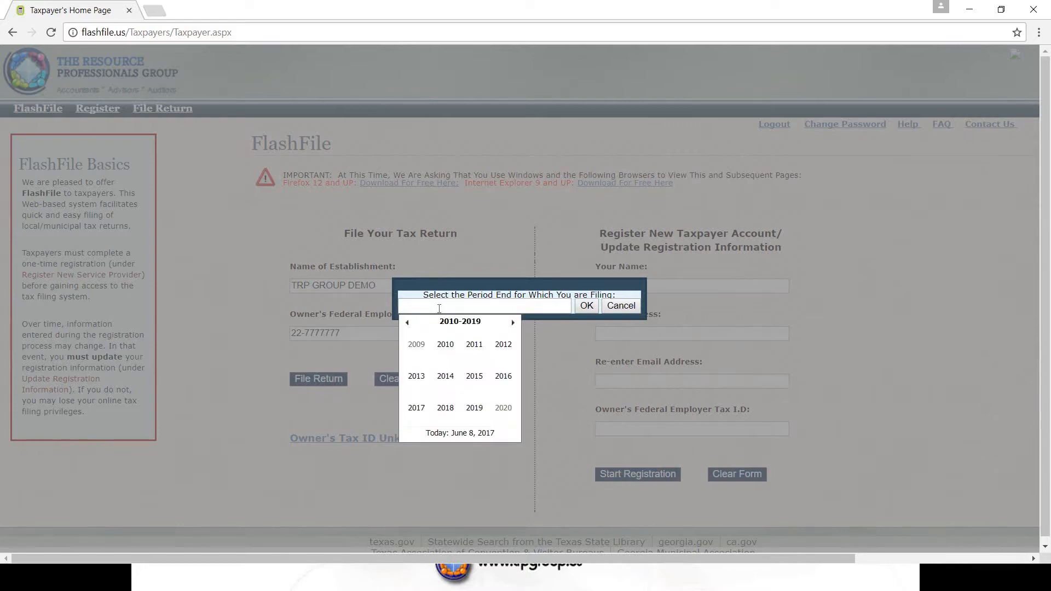
# Set the filing period end date to May 31, 2017 and confirm it.
pyautogui.click(420, 412)
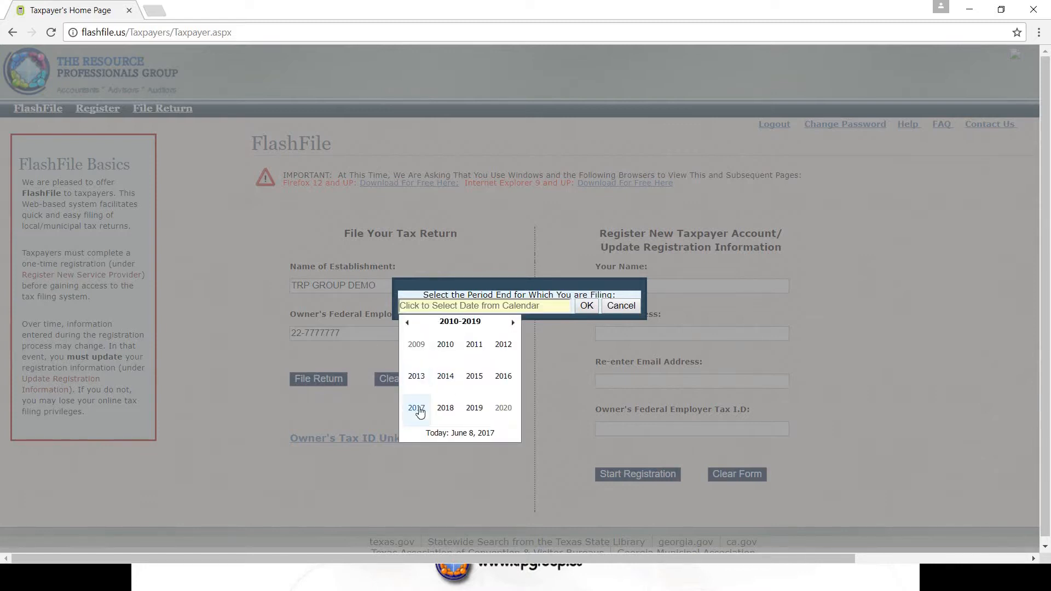
pyautogui.click(422, 380)
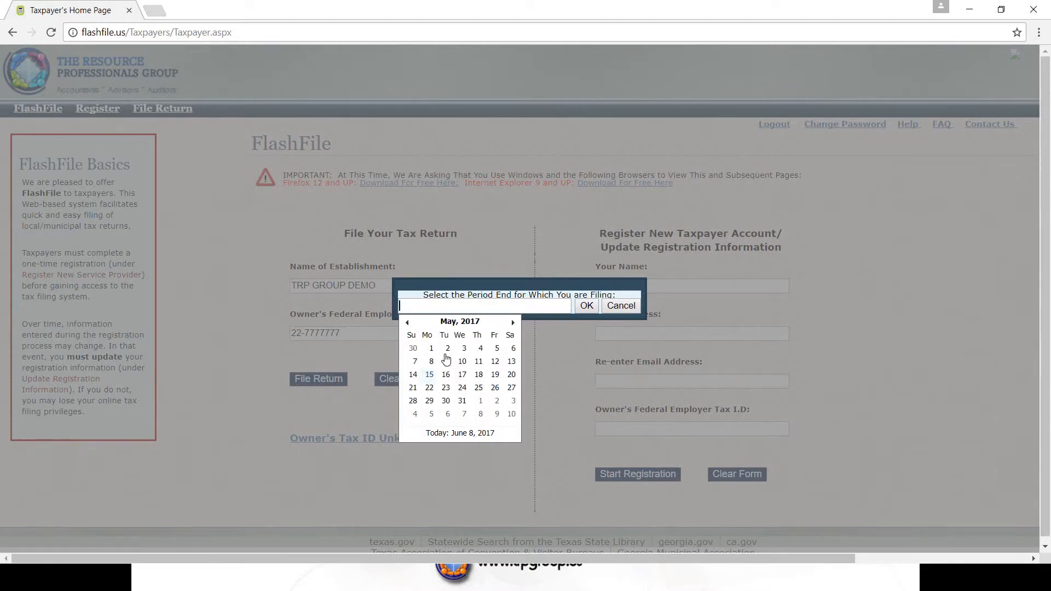
pyautogui.click(462, 402)
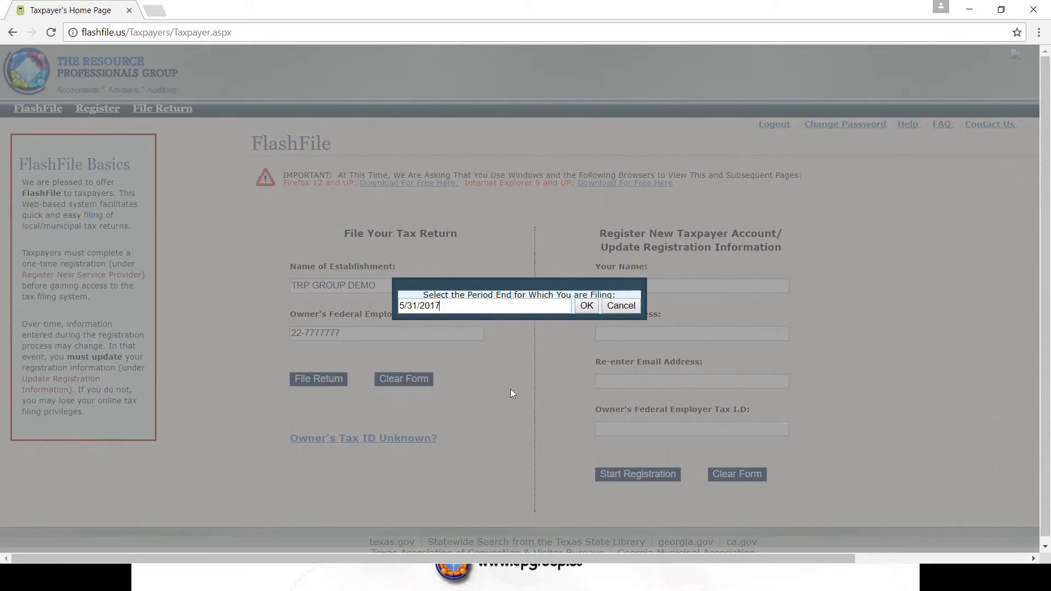
pyautogui.click(585, 306)
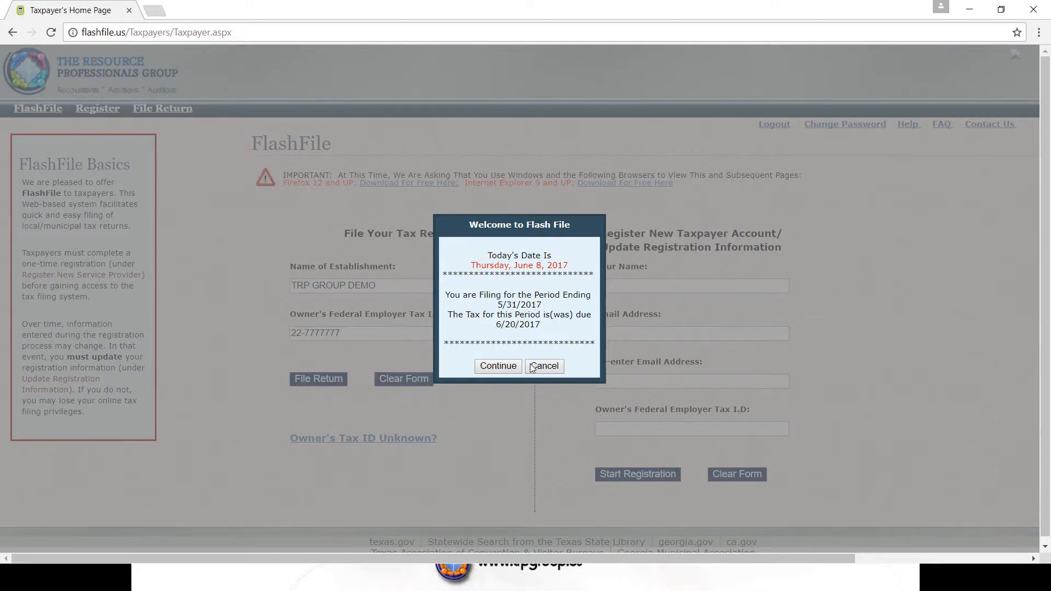
# Continue past the welcome notice and the 3.0% discount notice.
pyautogui.click(507, 371)
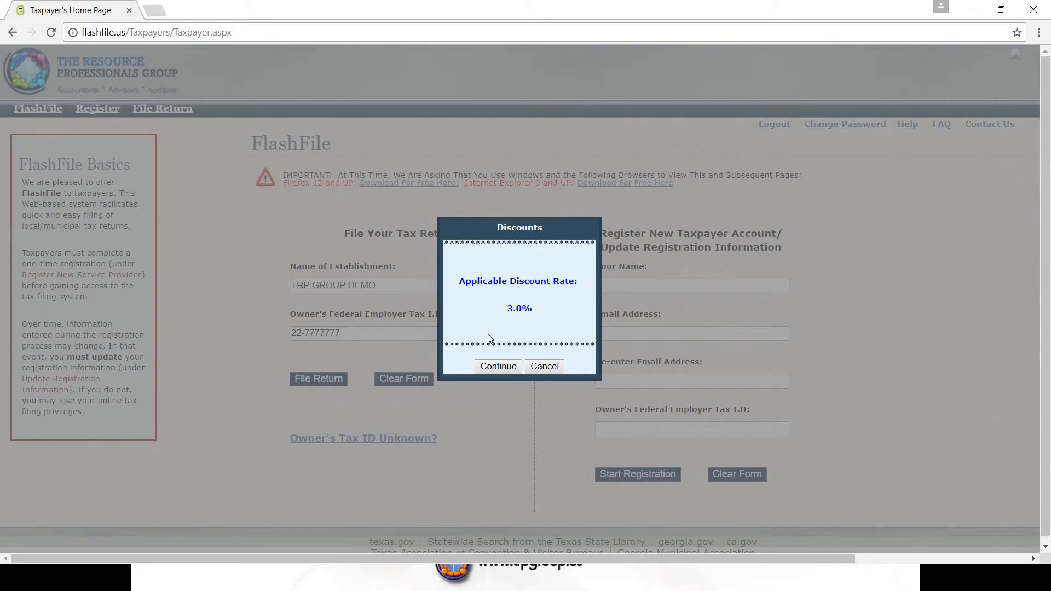
pyautogui.click(505, 368)
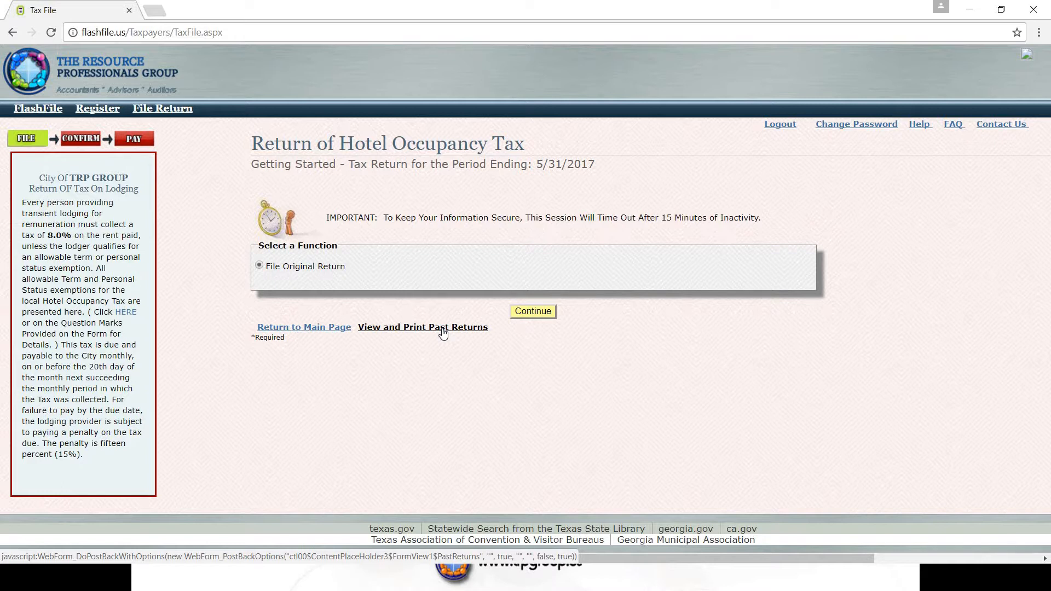
# File an original return with an 80.00% occupancy rate for the 100 rooms.
pyautogui.click(541, 316)
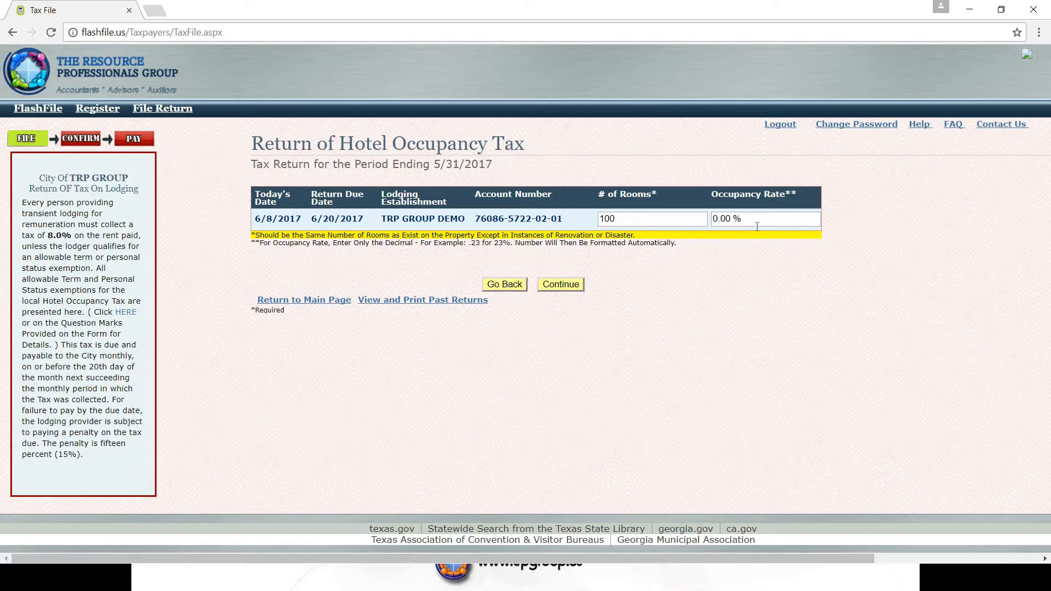
pyautogui.click(750, 225)
pyautogui.write('.80')
pyautogui.click(709, 278)
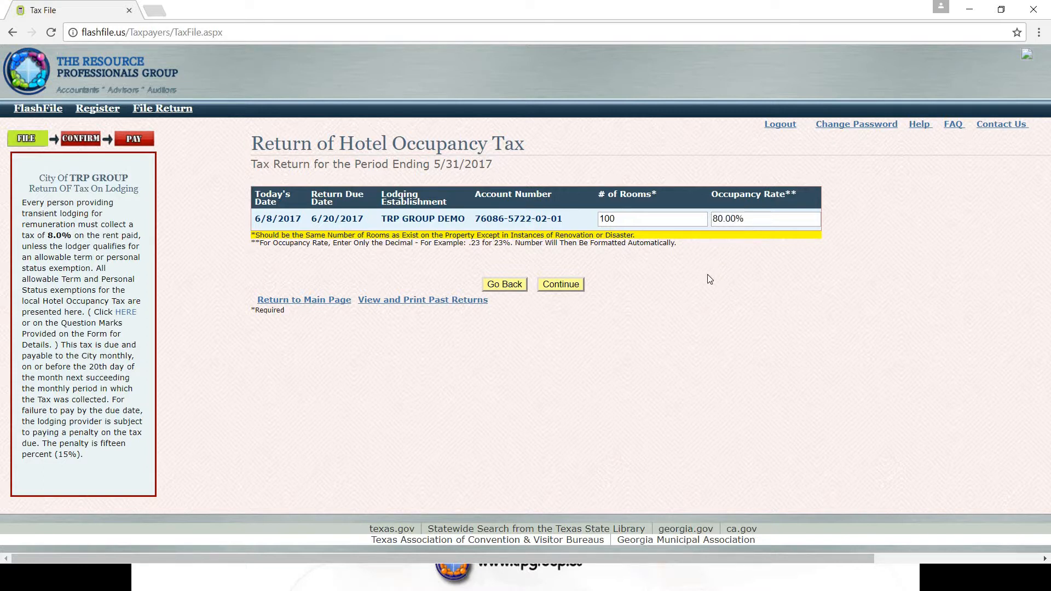
pyautogui.click(565, 285)
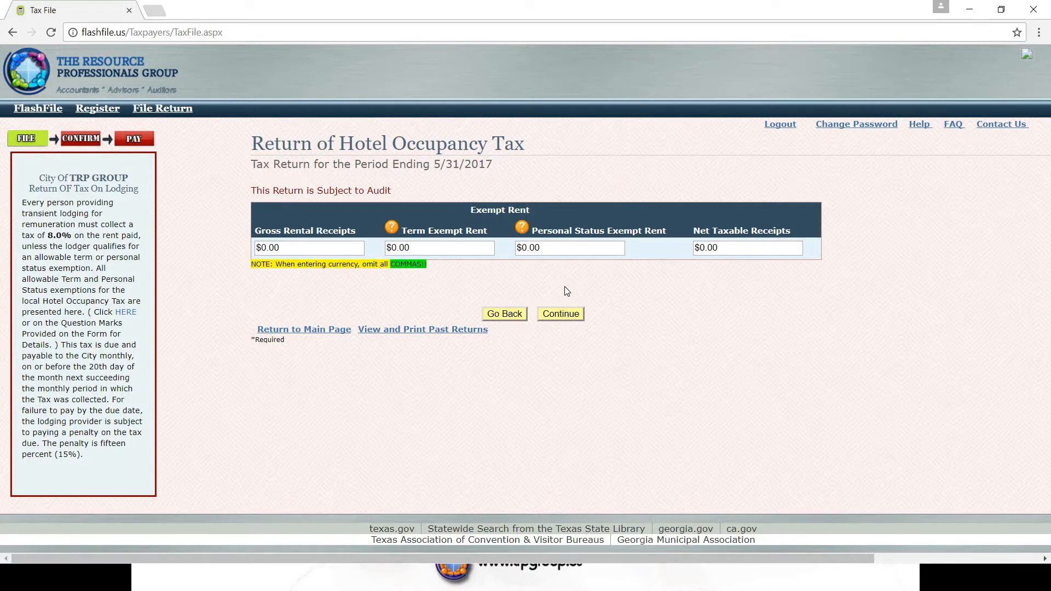
# Enter $120,000.00 as the gross rental receipts.
pyautogui.click(303, 248)
pyautogui.write('120')
pyautogui.write('000')
pyautogui.click(327, 297)
pyautogui.click(392, 231)
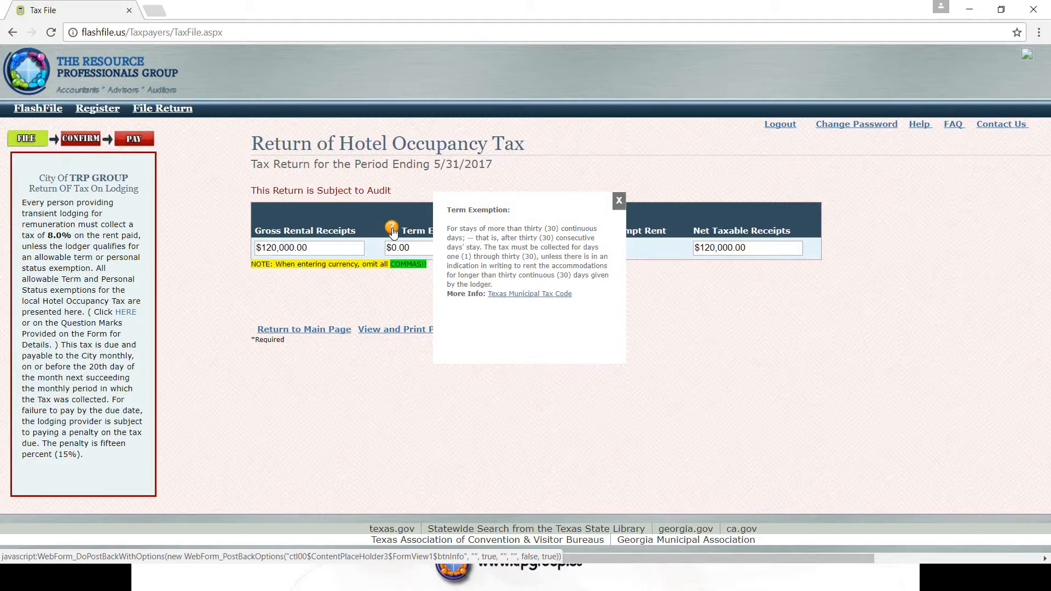
pyautogui.click(619, 201)
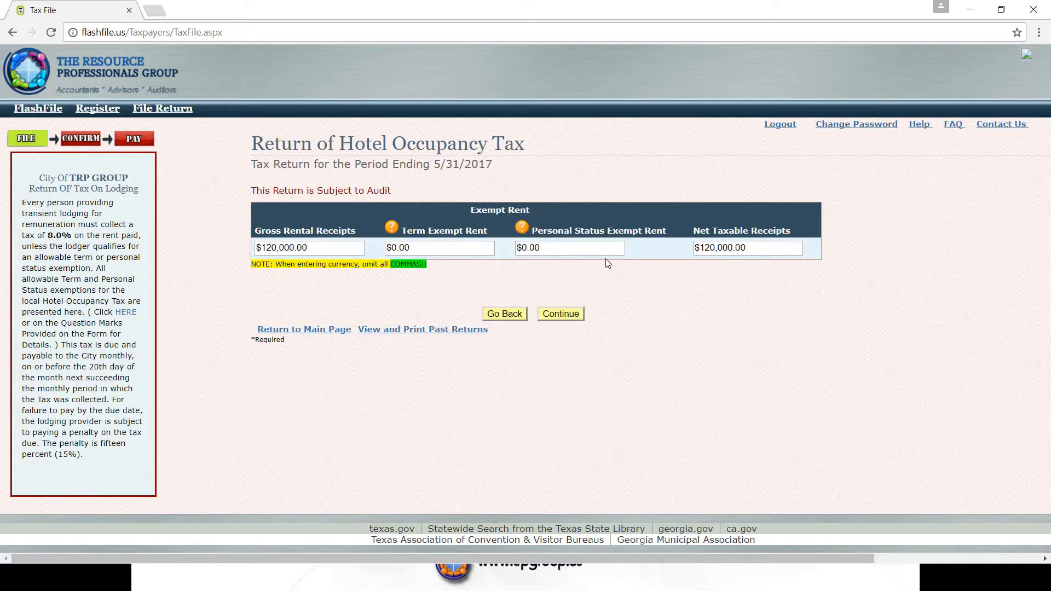
pyautogui.click(523, 230)
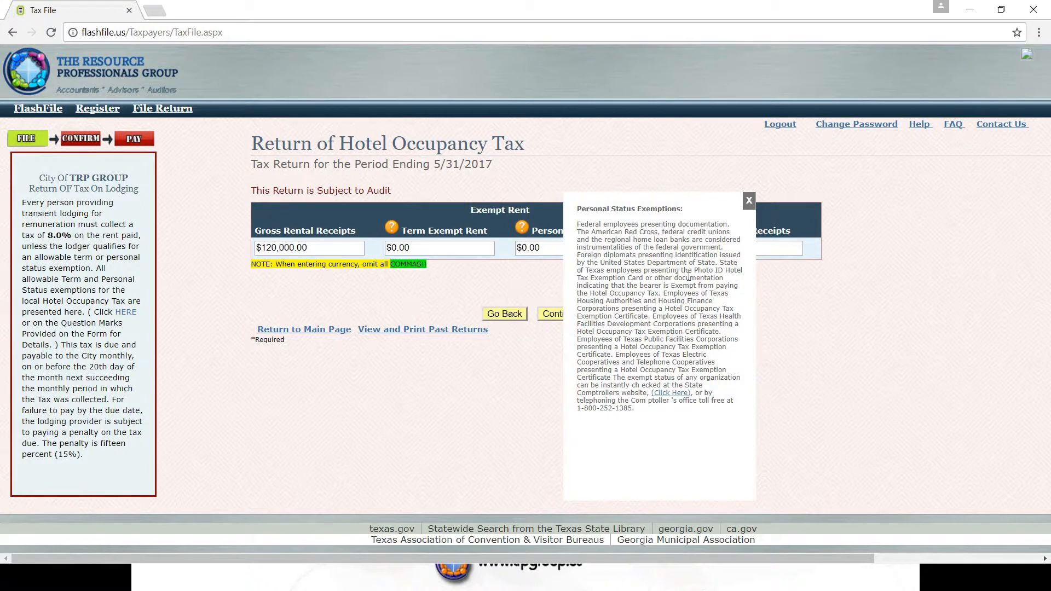
pyautogui.click(749, 202)
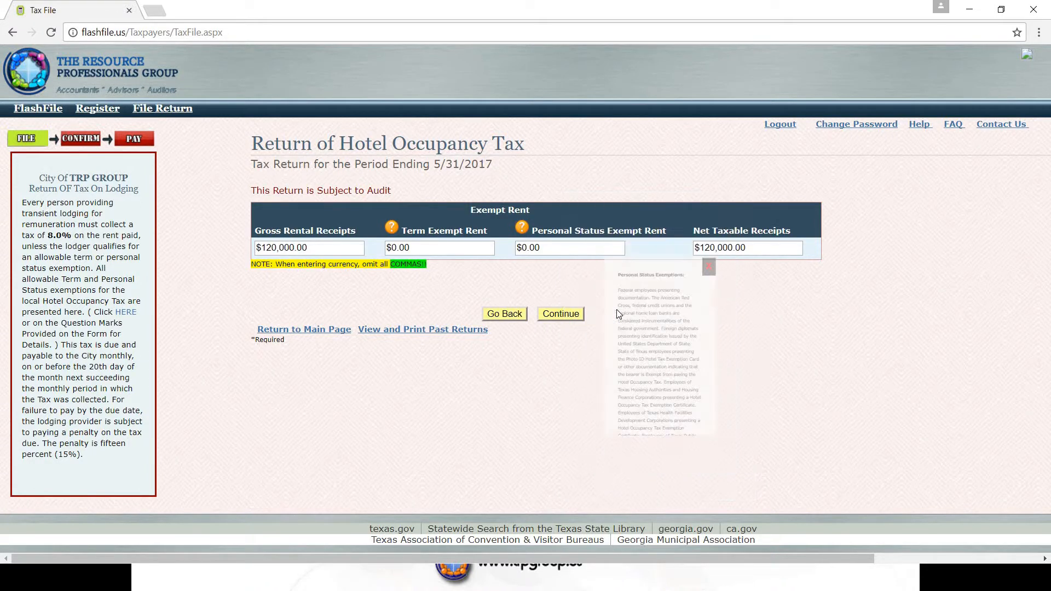
pyautogui.click(420, 246)
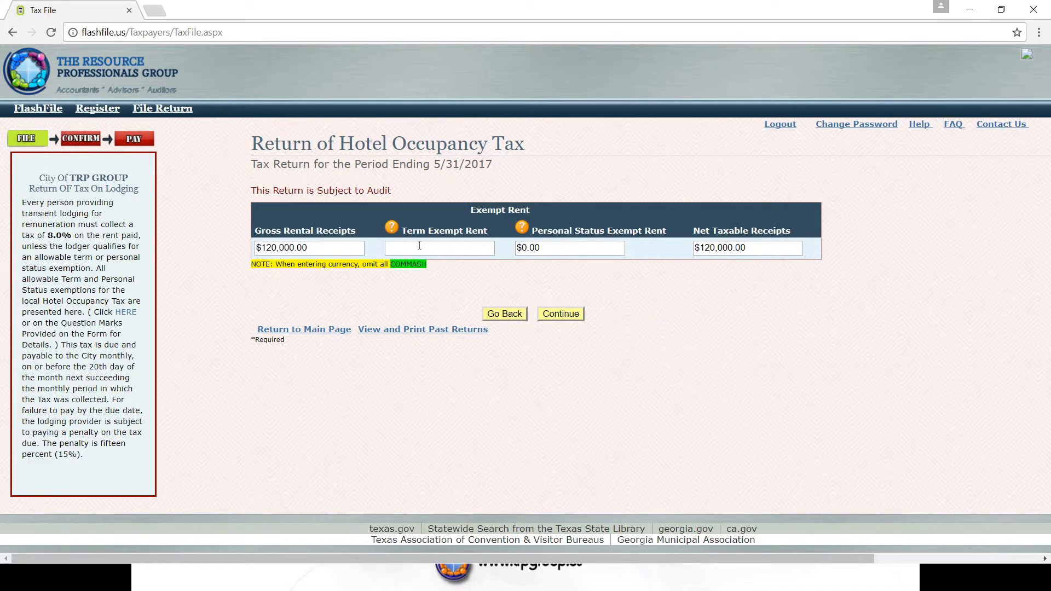
# Record $5,000.00 term exempt rent and $5,000.00 personal status exempt rent, then submit for review.
pyautogui.write('5000')
pyautogui.click(537, 248)
pyautogui.click(537, 247)
pyautogui.write('5000')
pyautogui.click(586, 278)
pyautogui.click(562, 314)
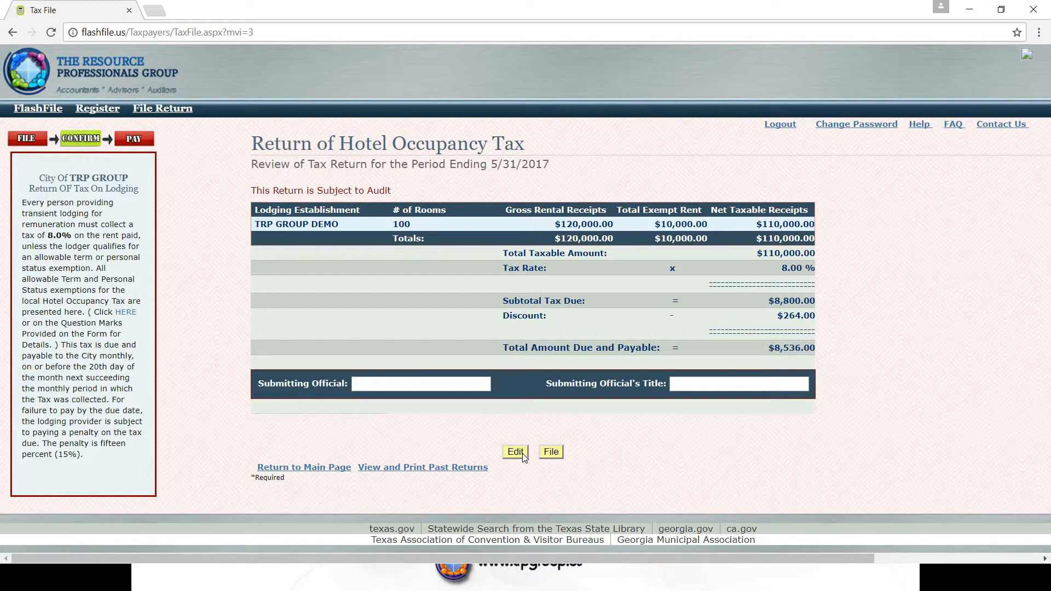
# Enter the submitting official's name with title IT Manager and file the return.
pyautogui.click(357, 383)
pyautogui.write('IT Ma')
pyautogui.write('nager')
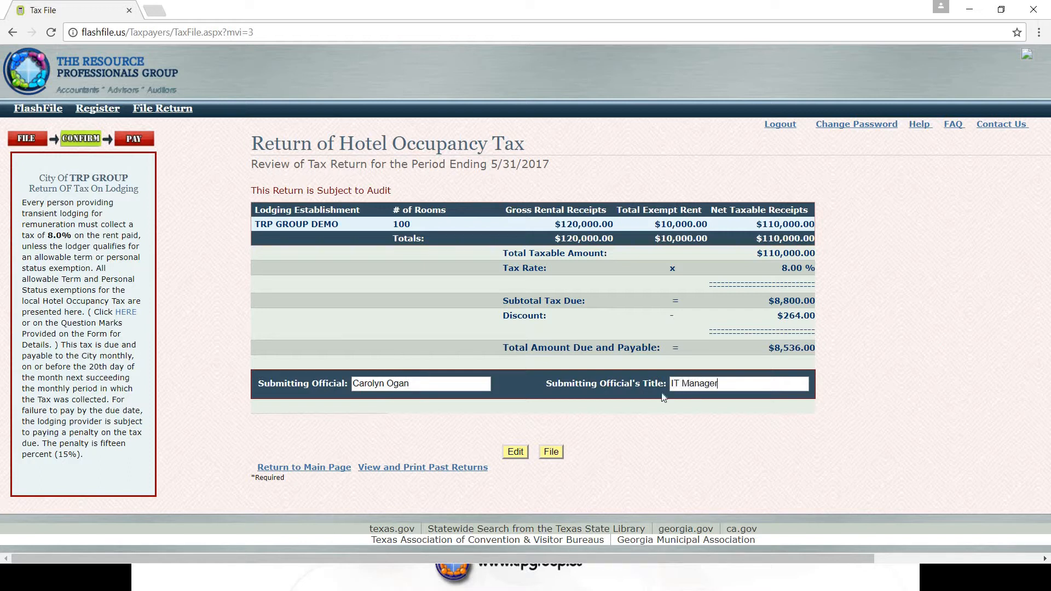
pyautogui.click(552, 452)
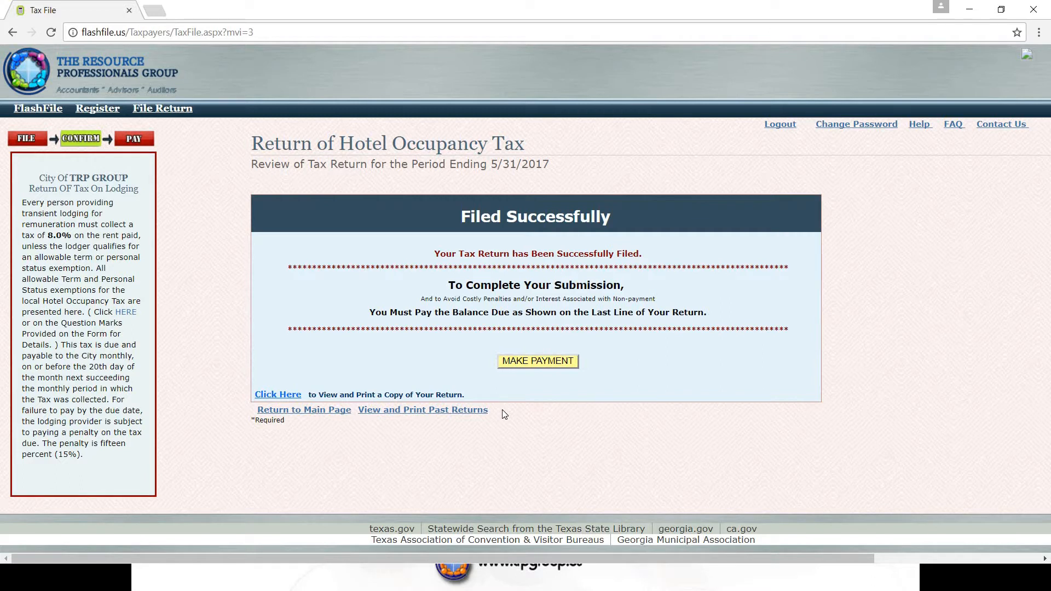
# View and close the printable copy of the filed return, then return to the main page.
pyautogui.click(288, 396)
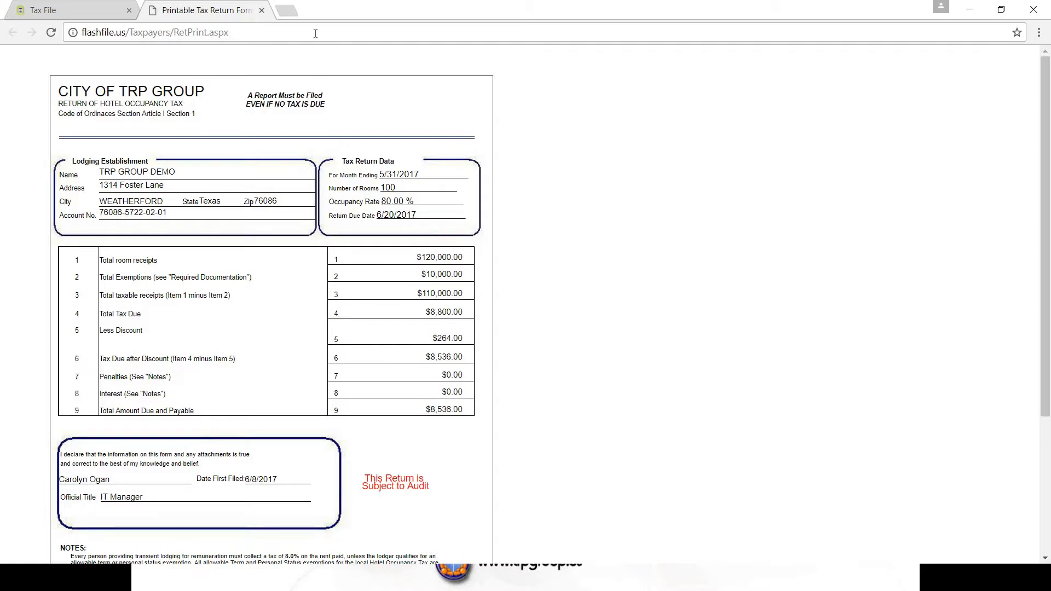
pyautogui.click(261, 10)
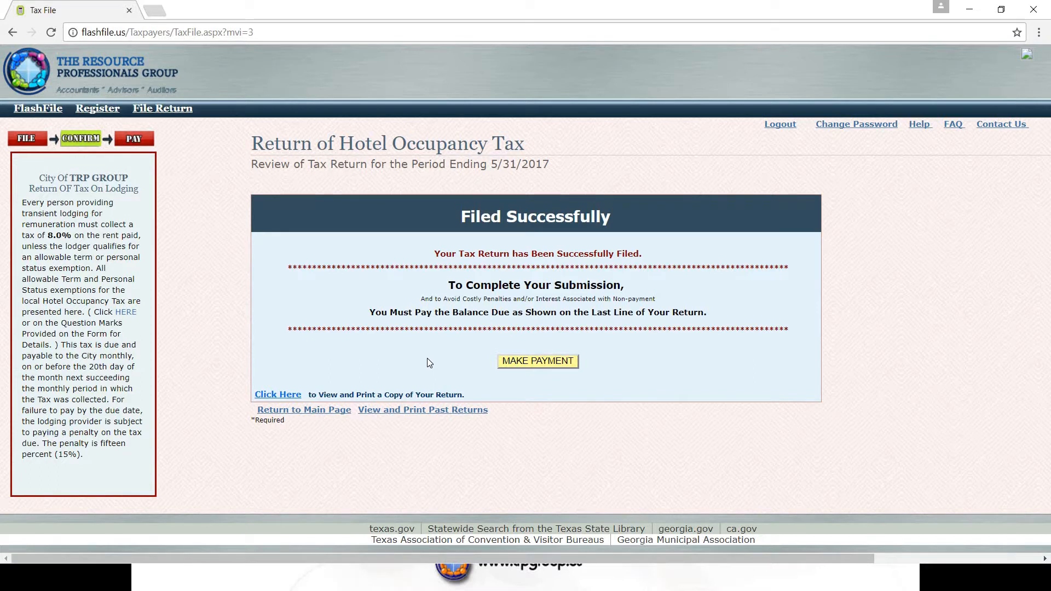
pyautogui.click(304, 410)
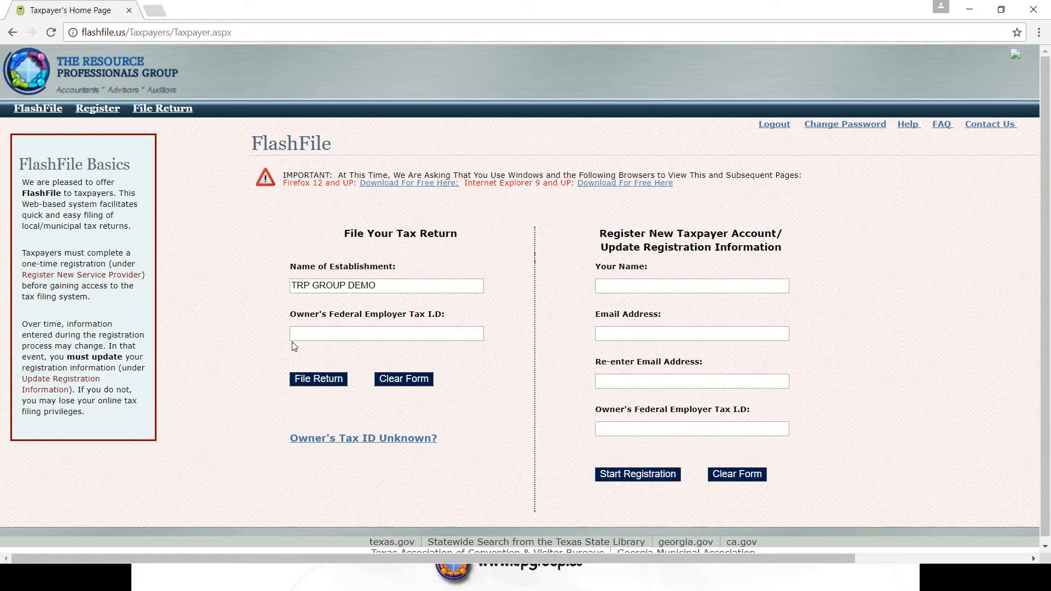
# Re-enter the owner's federal employer tax ID for TRP GROUP DEMO and acknowledge the deadline notice.
pyautogui.click(308, 332)
pyautogui.write('22-7777777')
pyautogui.click(318, 380)
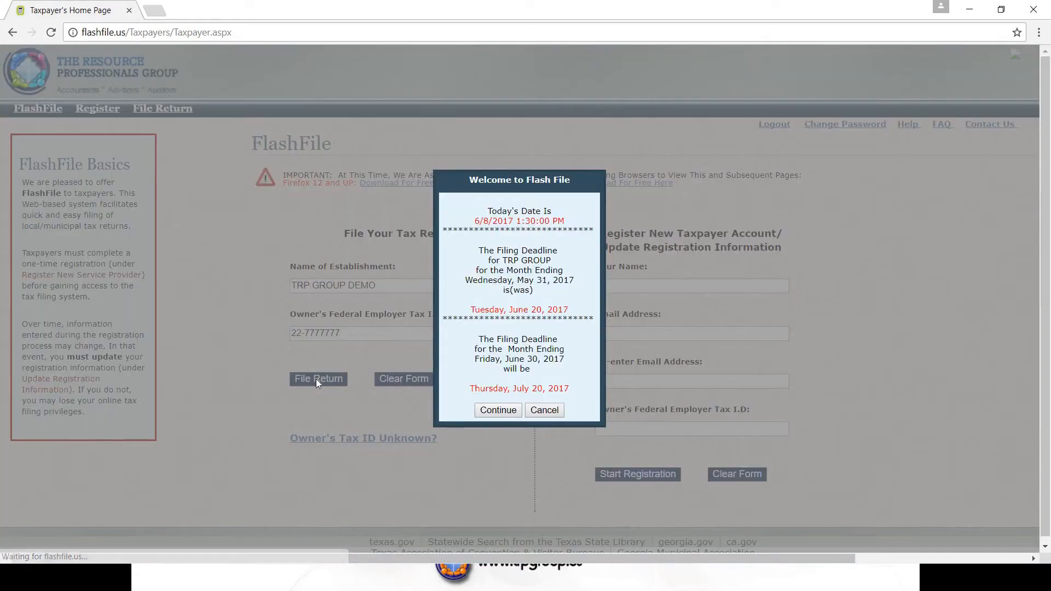
pyautogui.click(490, 412)
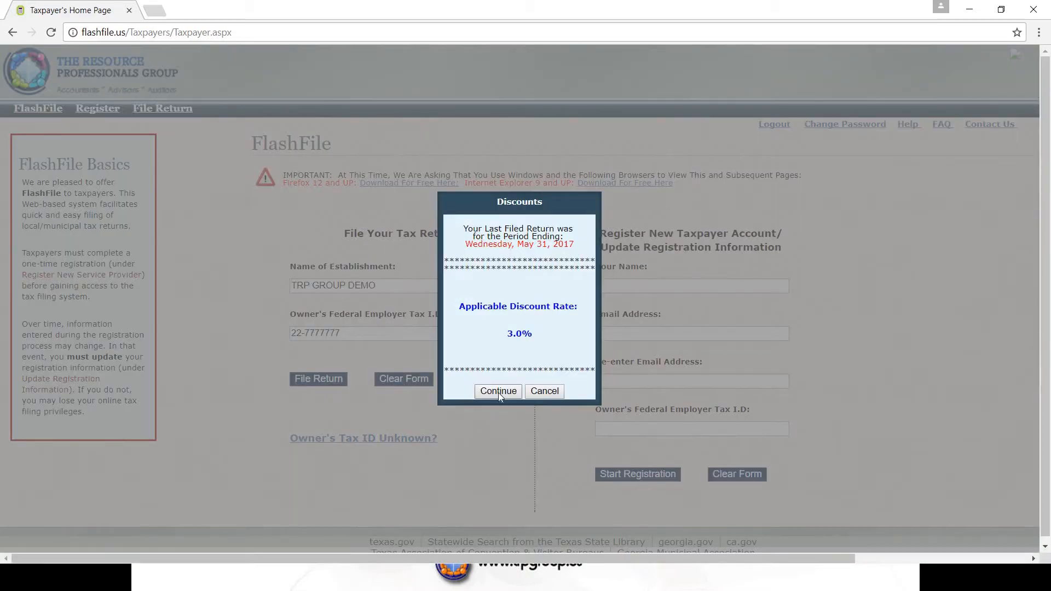
pyautogui.click(498, 391)
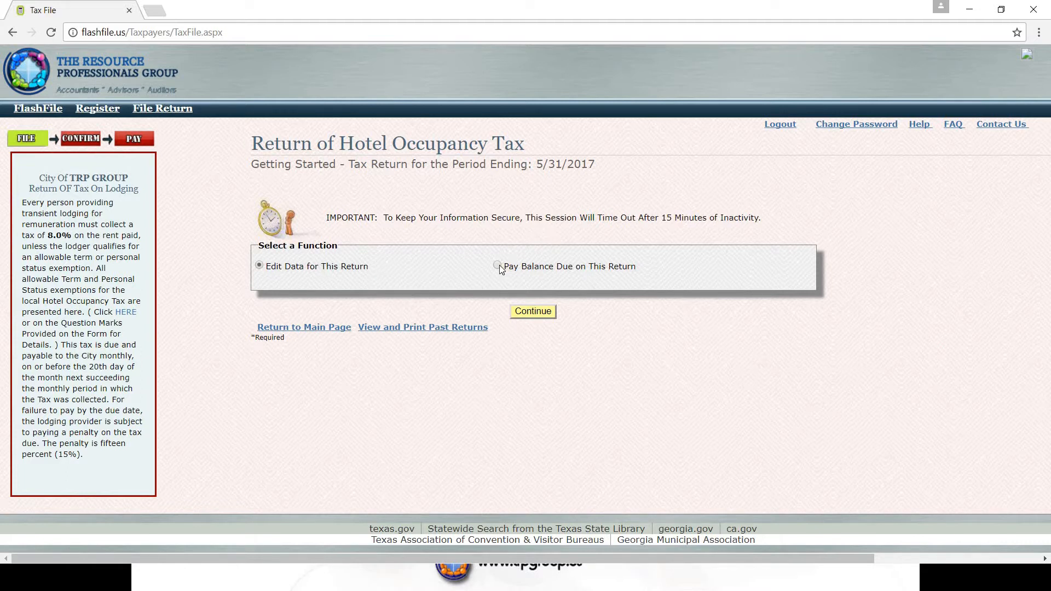
# Choose to pay the $8,536.00 balance due on the 5/31/2017 return.
pyautogui.click(533, 312)
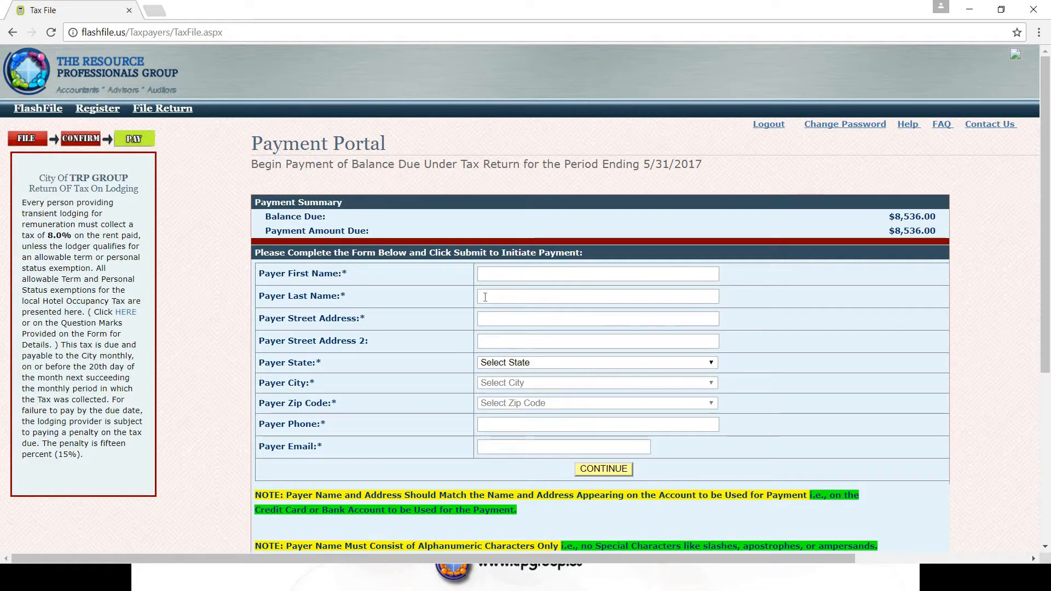
# Enter the payer name as first name 'TRP Group', last name 'LLC', plus the payer's street address.
pyautogui.click(488, 273)
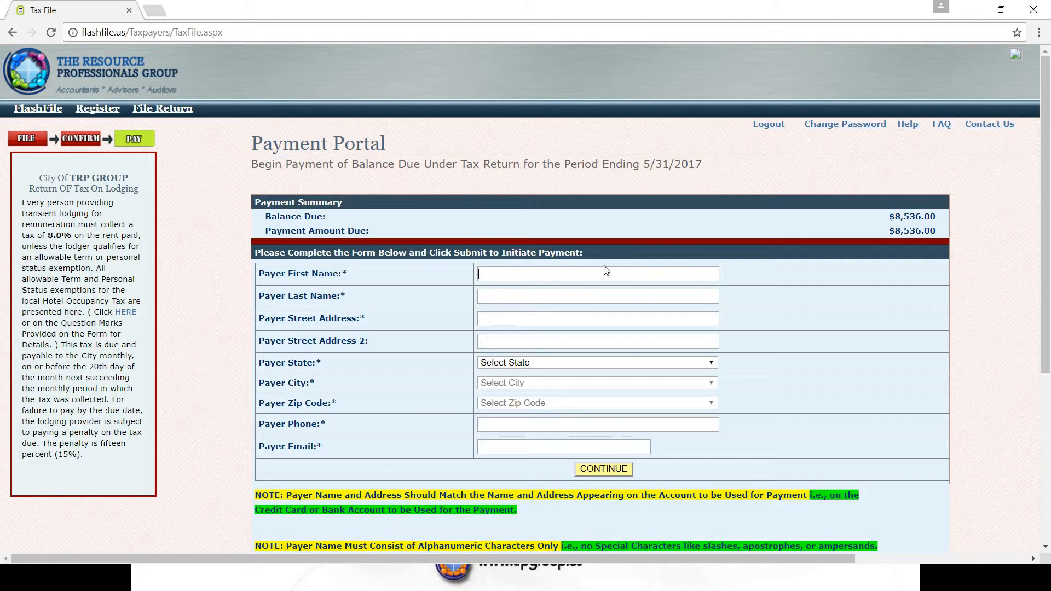
pyautogui.write('TRP Group')
pyautogui.click(517, 295)
pyautogui.write('LLC')
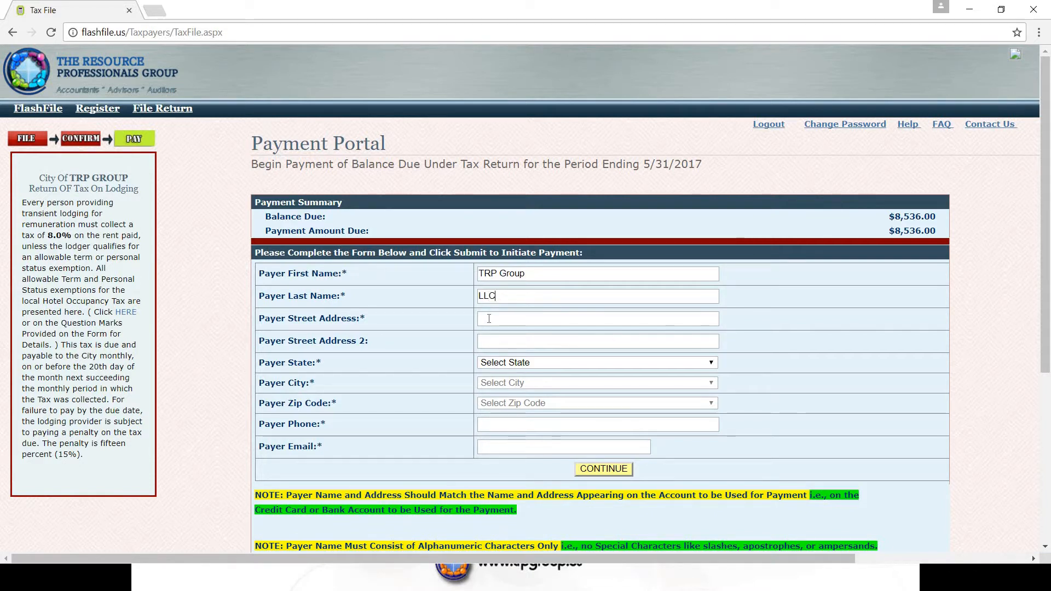
pyautogui.write('101 Main Street')
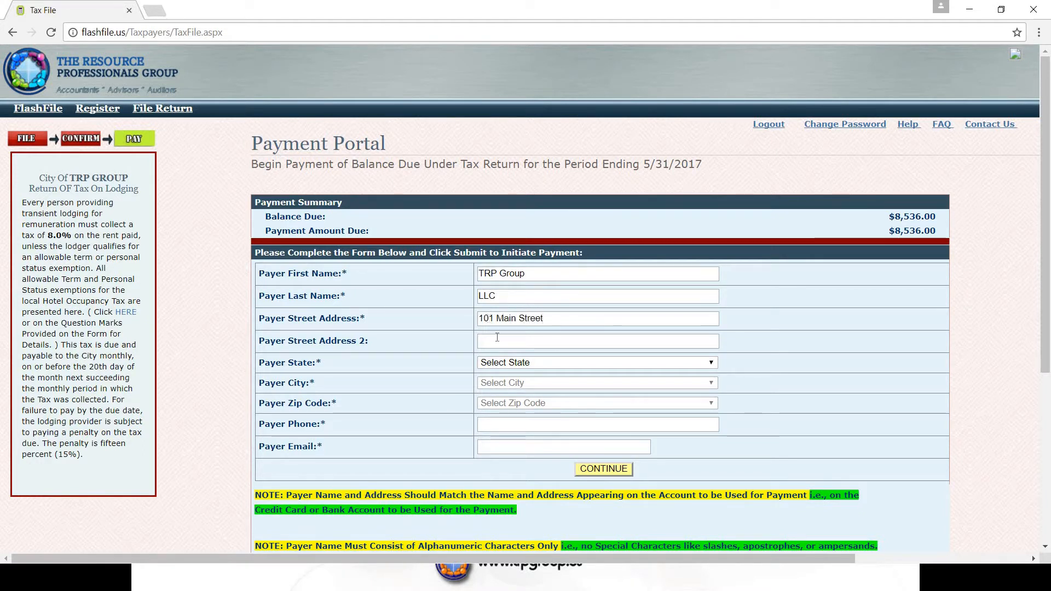
# Choose Texas as the payer's state.
pyautogui.click(712, 365)
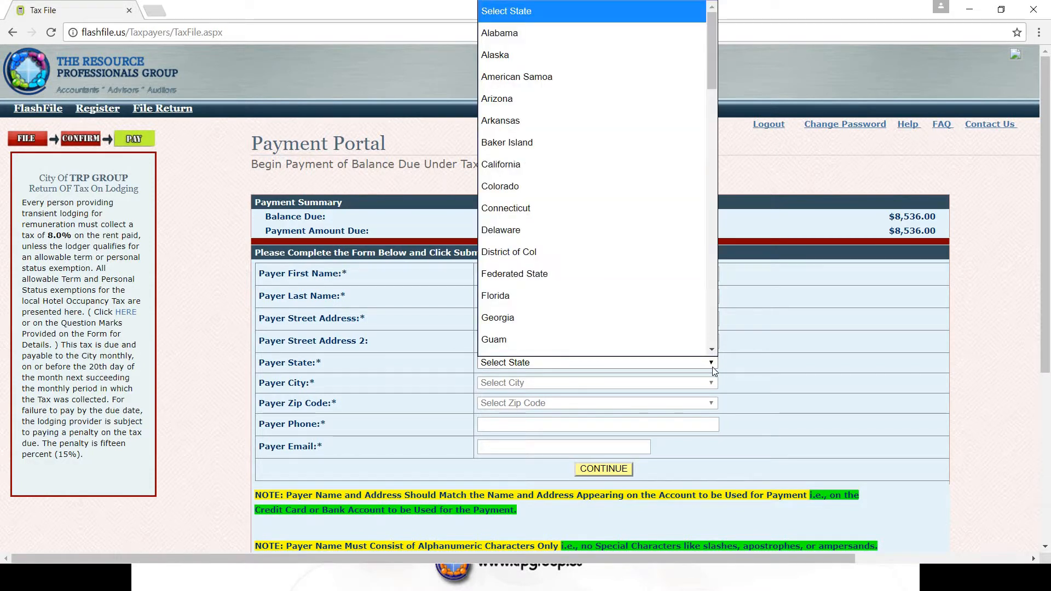
pyautogui.press('t')
pyautogui.press('t')
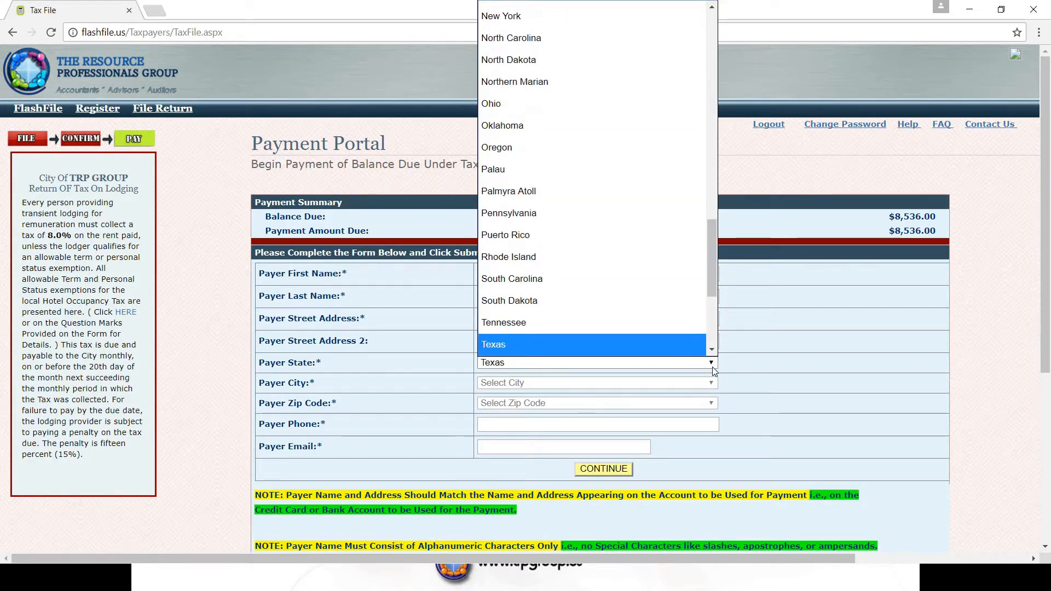
pyautogui.click(657, 344)
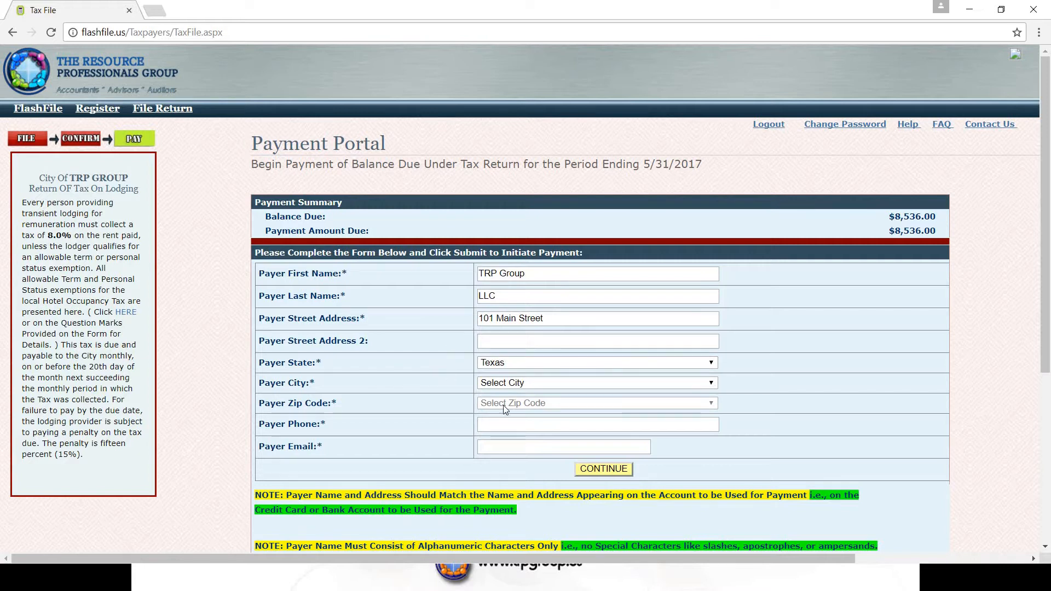
# Set the payer city to ALEDO and the zip code to 76008.
pyautogui.click(711, 383)
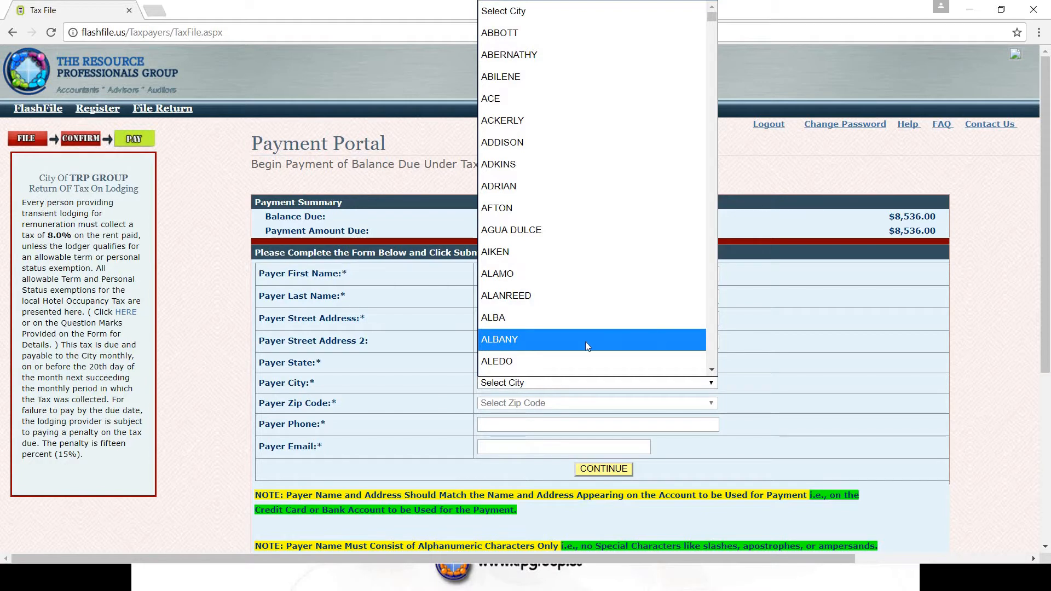
pyautogui.click(573, 363)
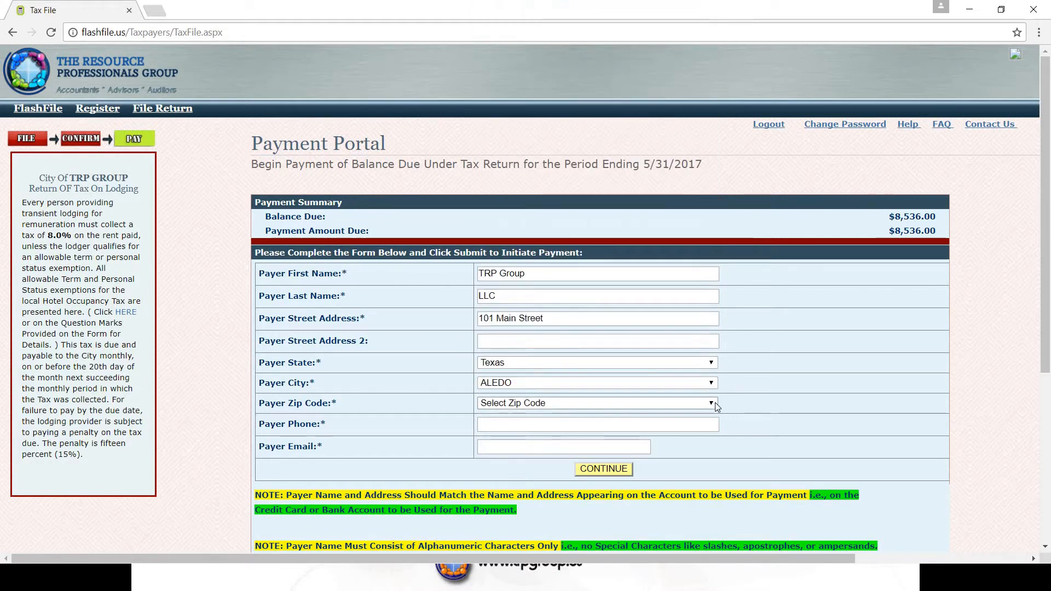
pyautogui.click(714, 403)
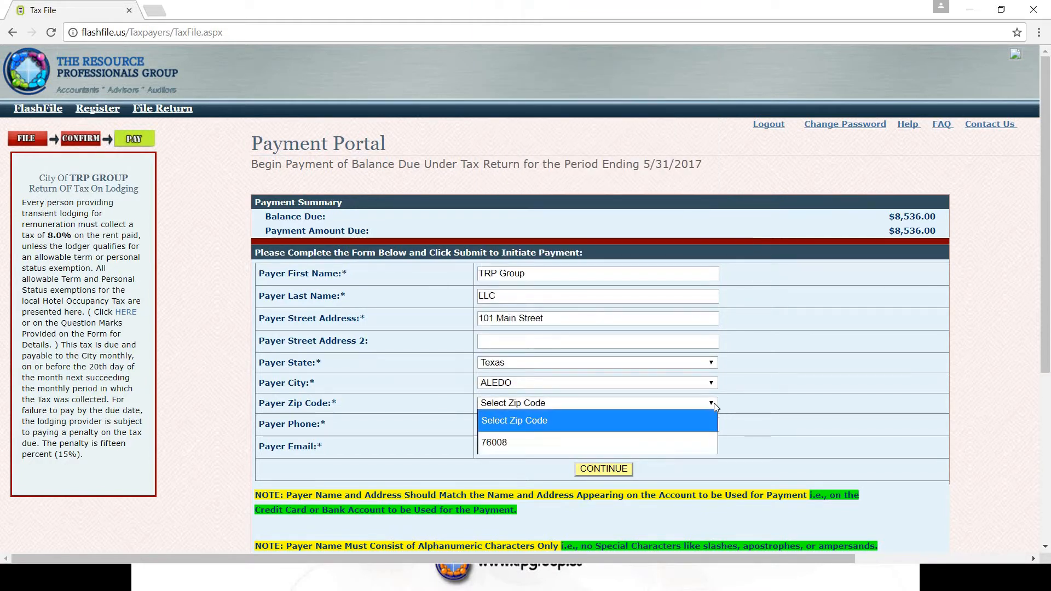
pyautogui.click(496, 446)
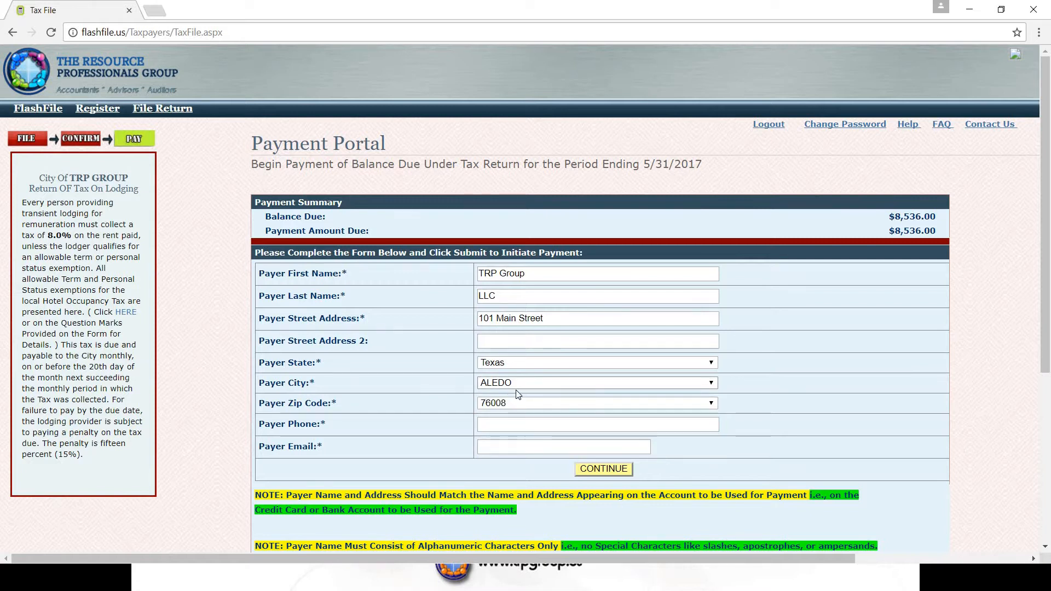
# Add the payer's phone number and e-mail address, then submit the payer form.
pyautogui.click(496, 425)
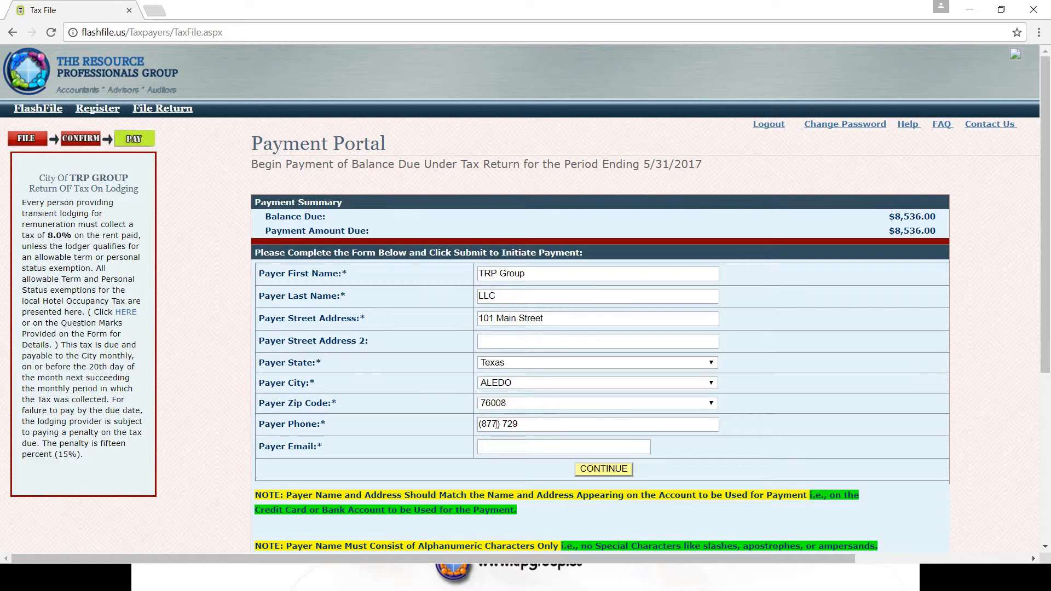
pyautogui.click(501, 445)
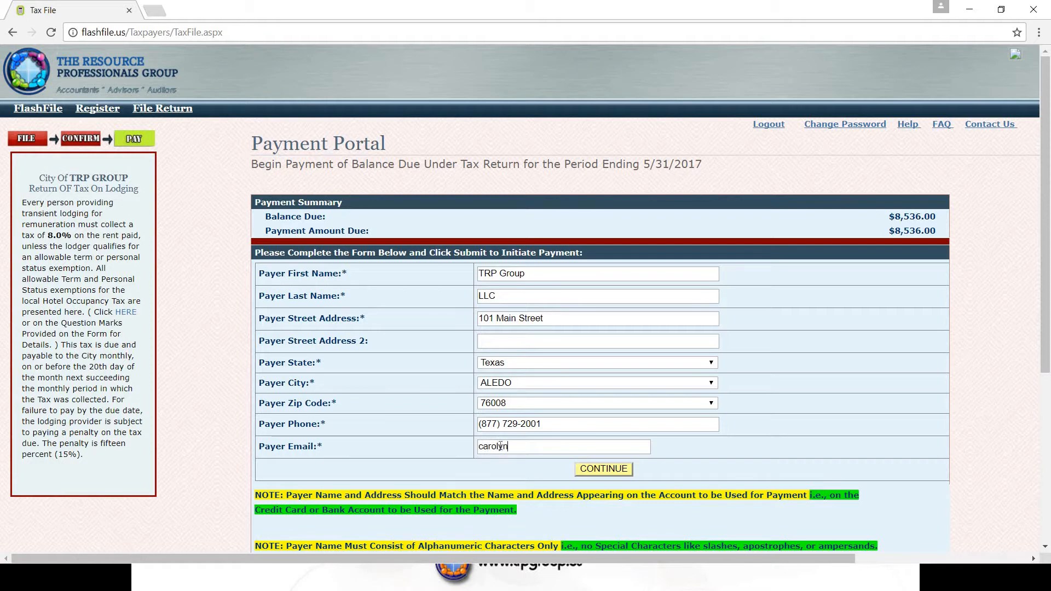
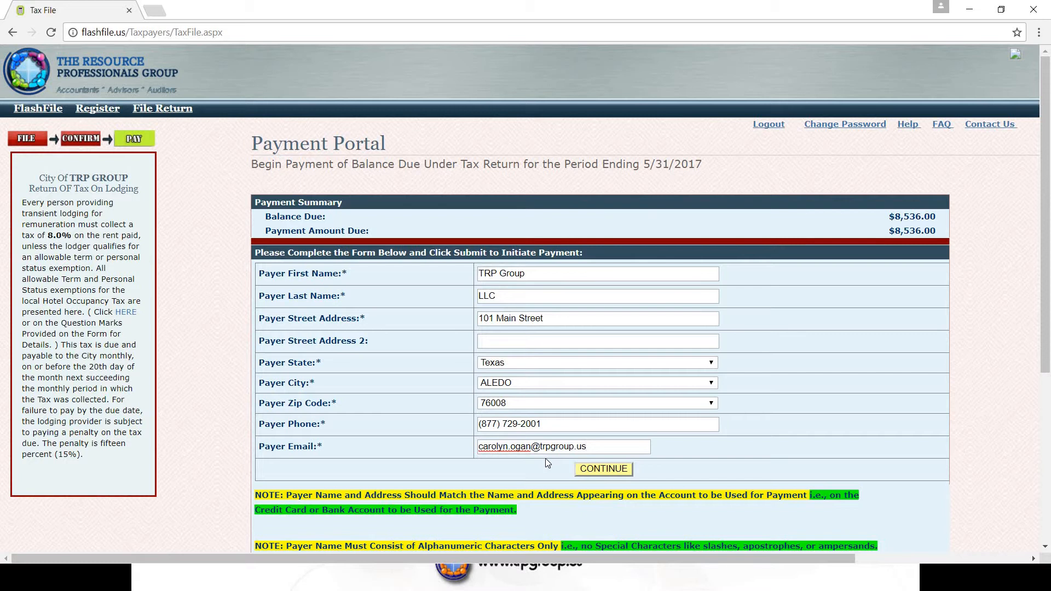
pyautogui.click(619, 470)
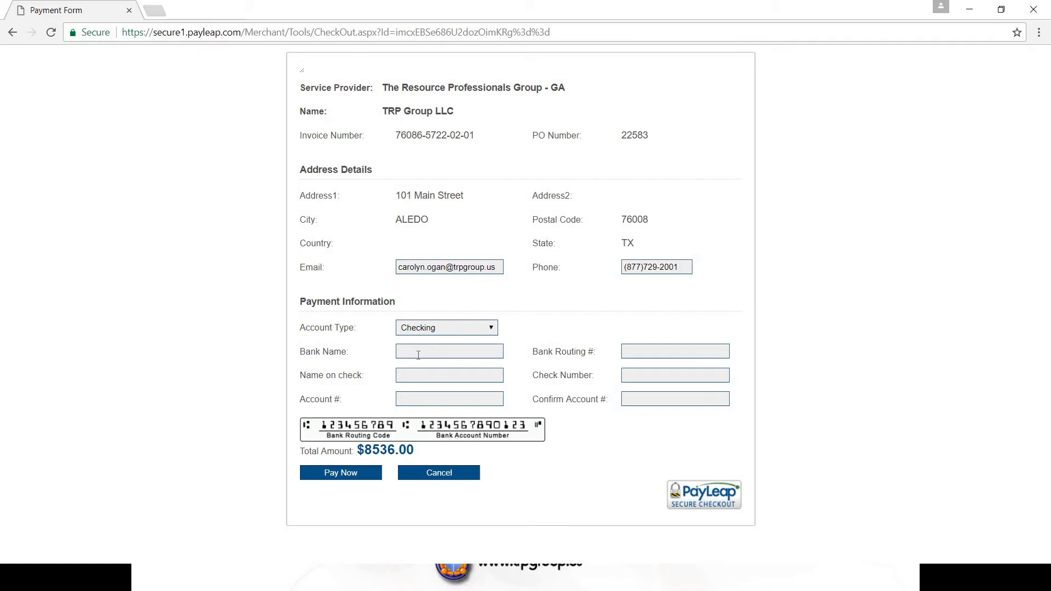
# Enter 'Main Street Bank' as the Bank Name on the PayLeap form, fixing typos.
pyautogui.click(460, 351)
pyautogui.write('Main Street Va')
pyautogui.press('BackSpace')
pyautogui.write('B')
pyautogui.press('BackSpace')
pyautogui.write('Bank')
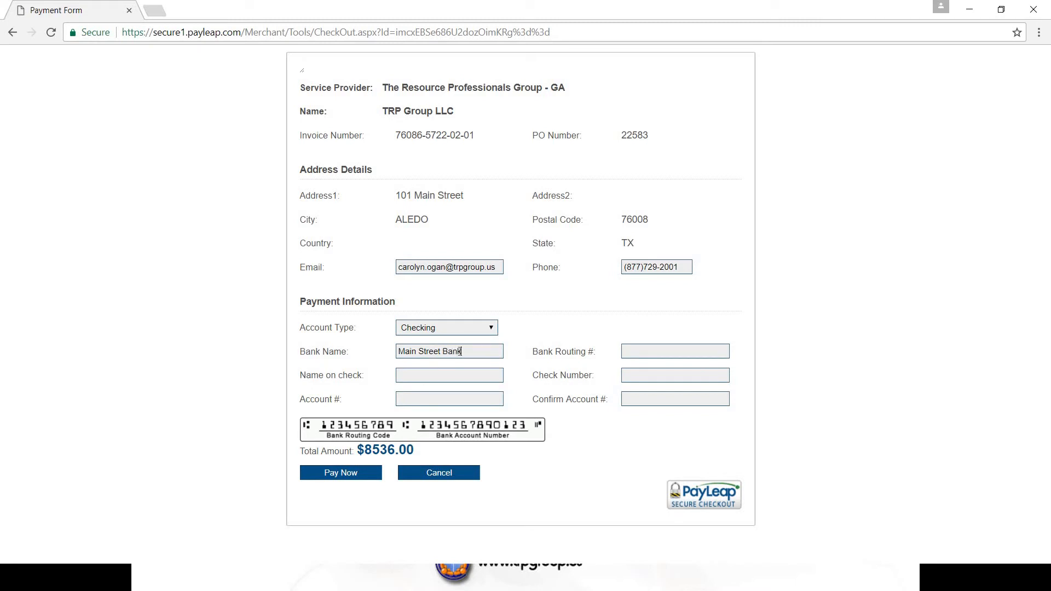